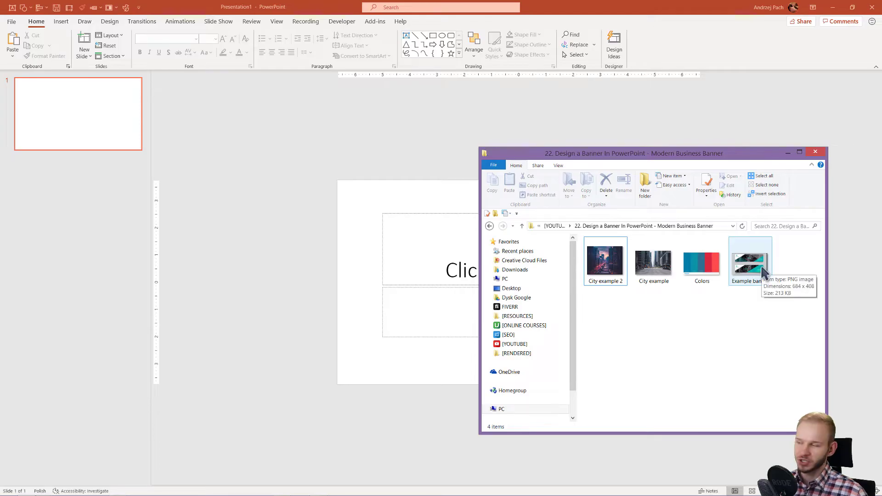
# Drag the city photo, colour palette and example banner images from File Explorer onto the slide.
pyautogui.moveTo(764, 314); pyautogui.dragTo(636, 271)
pyautogui.moveTo(636, 271); pyautogui.dragTo(417, 436)
pyautogui.scroll(-3, 473, 413)
# Park the example banner and palette above the slide and the city photo below it.
pyautogui.moveTo(499, 308); pyautogui.dragTo(436, 179)
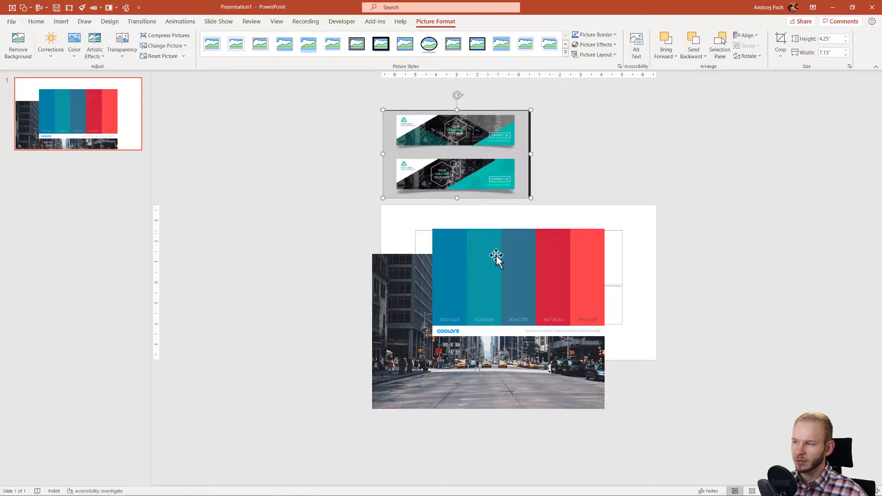
pyautogui.moveTo(494, 259); pyautogui.dragTo(603, 115)
pyautogui.moveTo(537, 298); pyautogui.dragTo(442, 426)
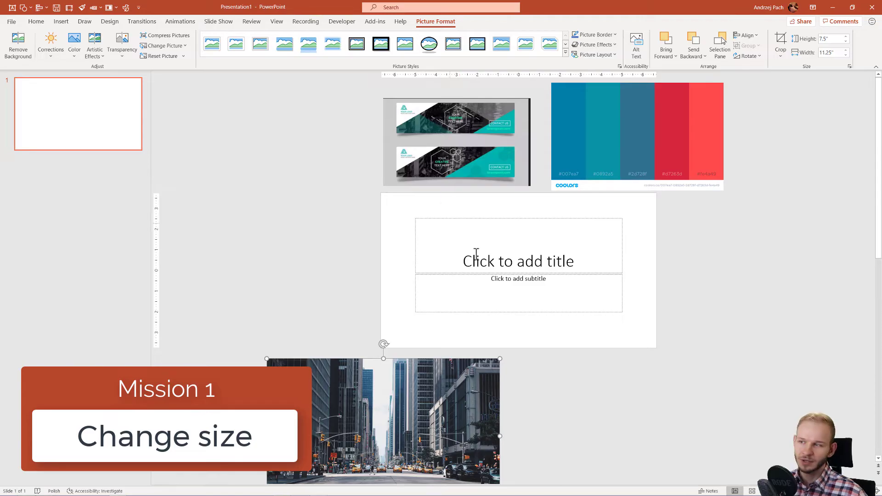
# Set a custom slide size of 1920 px (16 in) by 5 in, choosing Maximize to scale content.
pyautogui.click(386, 238)
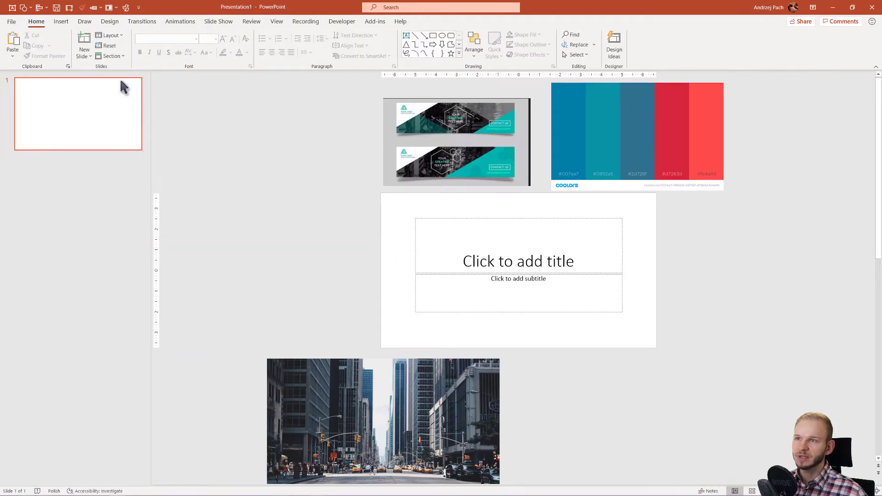
pyautogui.click(110, 22)
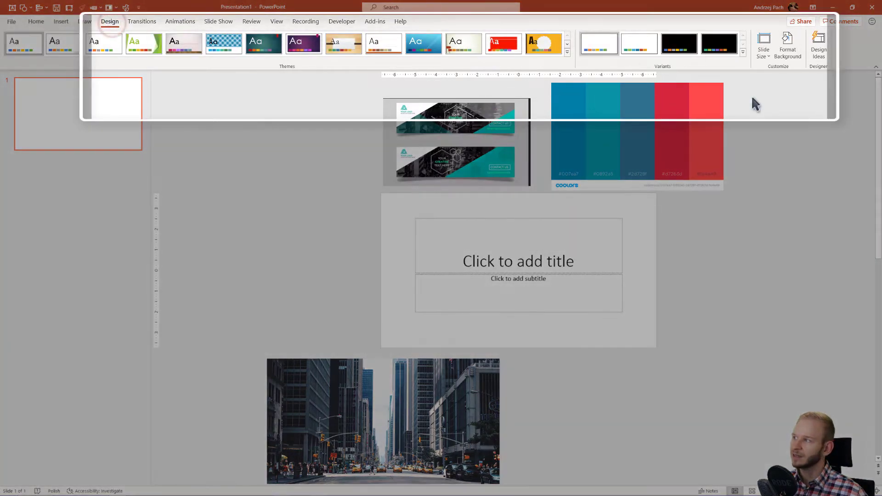
pyautogui.click(764, 53)
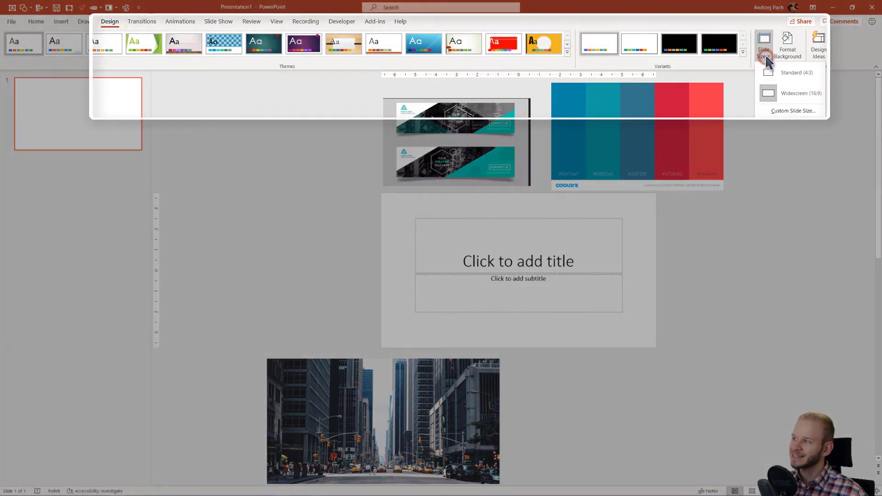
pyautogui.click(790, 112)
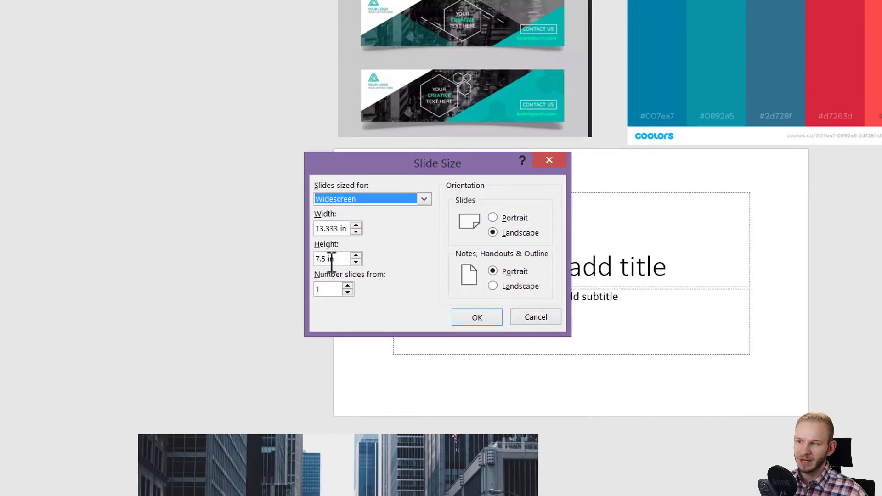
pyautogui.doubleClick(345, 228)
pyautogui.write('1920')
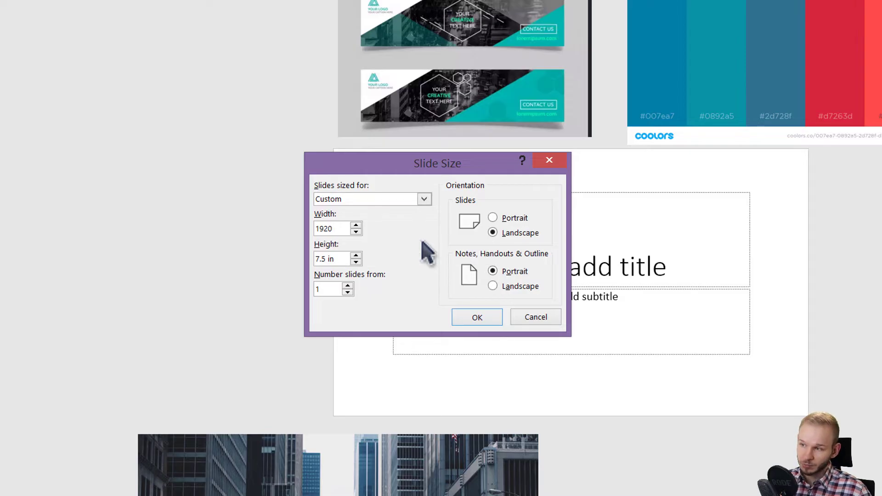
pyautogui.write(' px')
pyautogui.press('Tab')
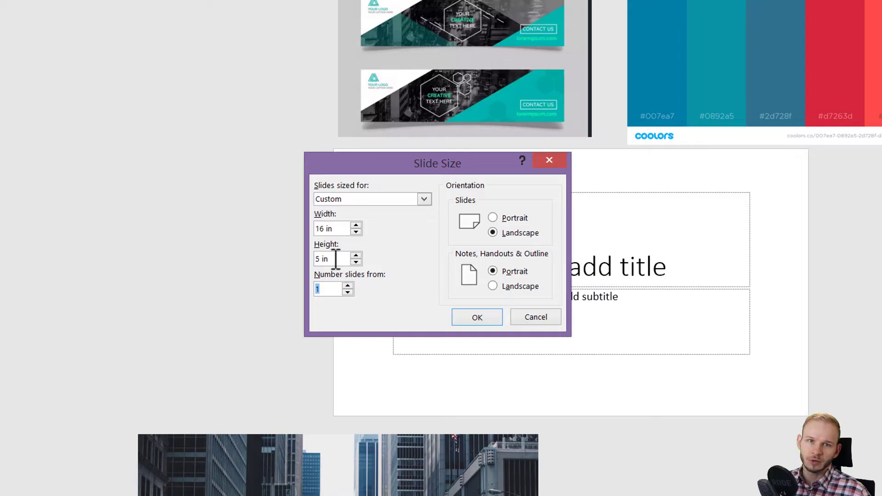
pyautogui.click(476, 317)
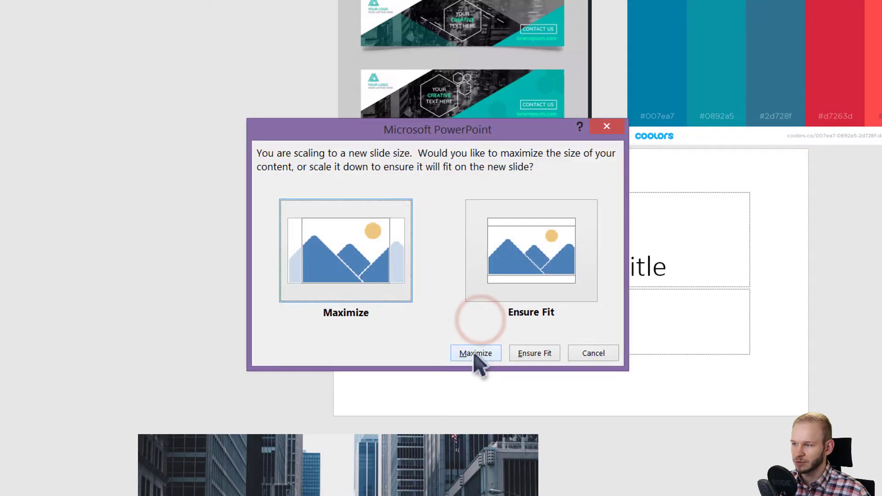
pyautogui.click(476, 353)
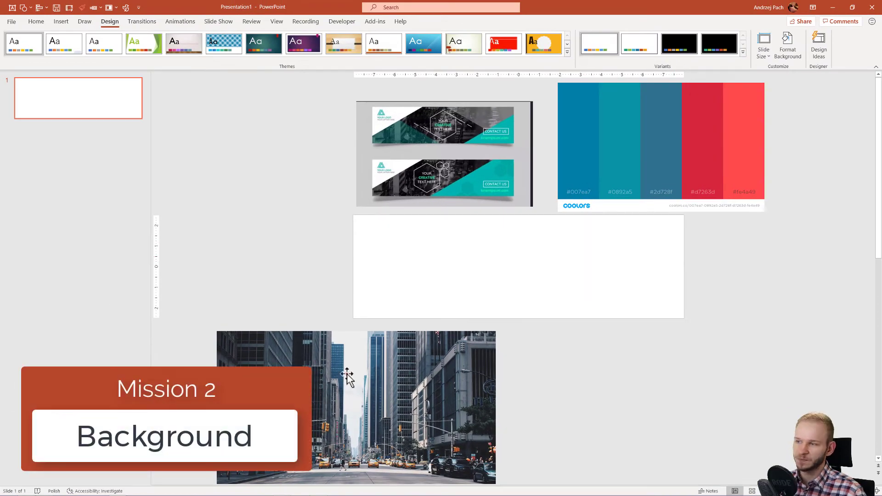
# Drag the city photo up onto the banner and nudge it right until it covers the slide.
pyautogui.moveTo(355, 370); pyautogui.dragTo(484, 210)
pyautogui.scroll(1, 484, 211)
pyautogui.moveTo(592, 358); pyautogui.dragTo(690, 389)
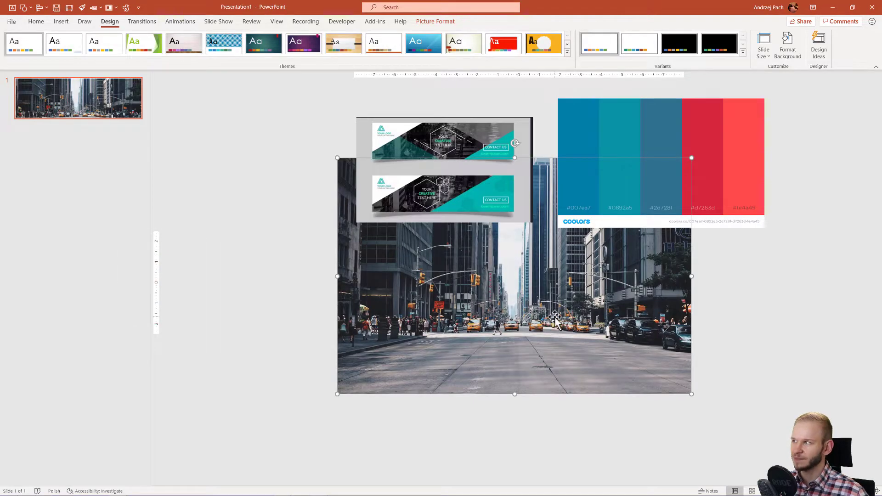
# Crop the city photo's four edges to 16 × 5 in, repositioning the street scene inside the frame.
pyautogui.click(451, 23)
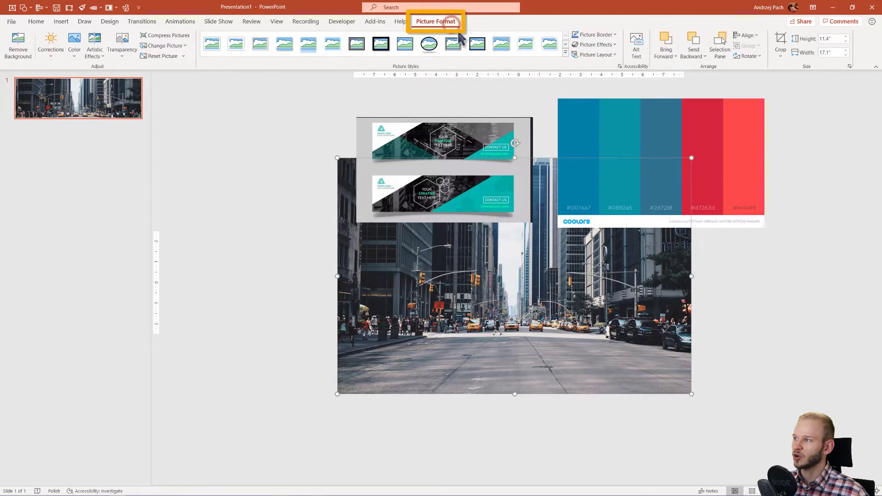
pyautogui.click(781, 40)
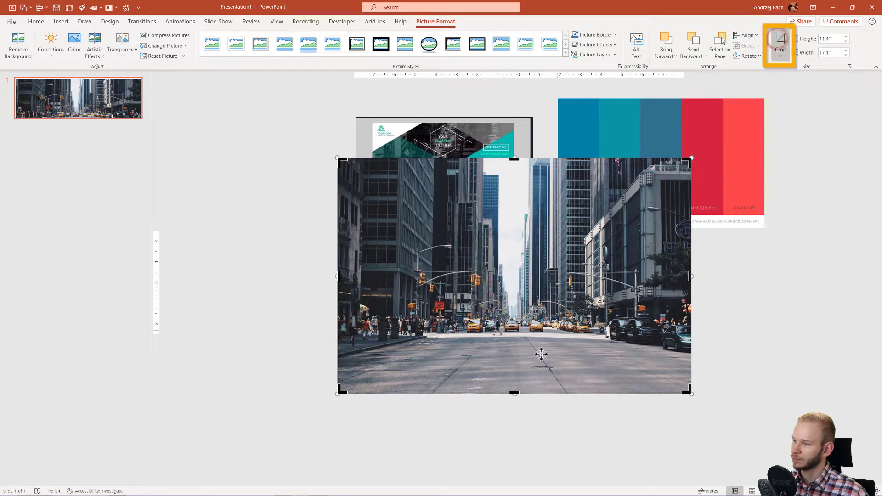
pyautogui.moveTo(515, 392); pyautogui.dragTo(515, 334)
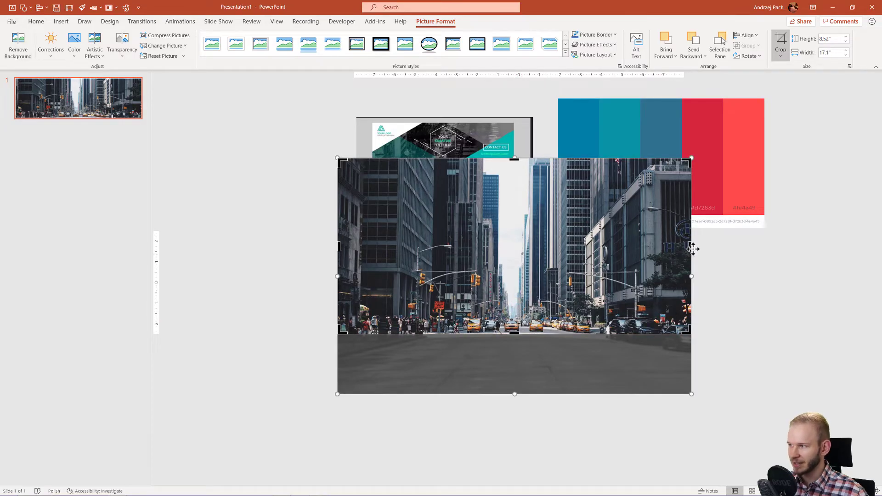
pyautogui.moveTo(692, 248)
pyautogui.mouseDown()
pyautogui.moveTo(673, 246)
pyautogui.moveTo(684, 247)
pyautogui.mouseUp()
pyautogui.moveTo(515, 160); pyautogui.dragTo(517, 232)
pyautogui.moveTo(337, 281); pyautogui.dragTo(353, 281)
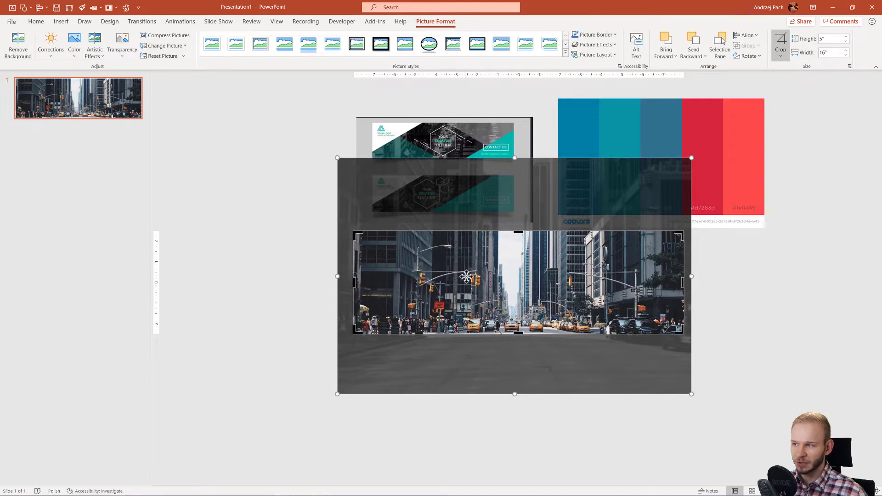
pyautogui.moveTo(461, 271)
pyautogui.mouseDown()
pyautogui.moveTo(514, 303)
pyautogui.moveTo(465, 245)
pyautogui.moveTo(422, 295)
pyautogui.moveTo(435, 365)
pyautogui.moveTo(467, 291)
pyautogui.moveTo(483, 291)
pyautogui.moveTo(469, 267)
pyautogui.moveTo(469, 228)
pyautogui.moveTo(464, 306)
pyautogui.moveTo(467, 257)
pyautogui.mouseUp()
pyautogui.click(780, 38)
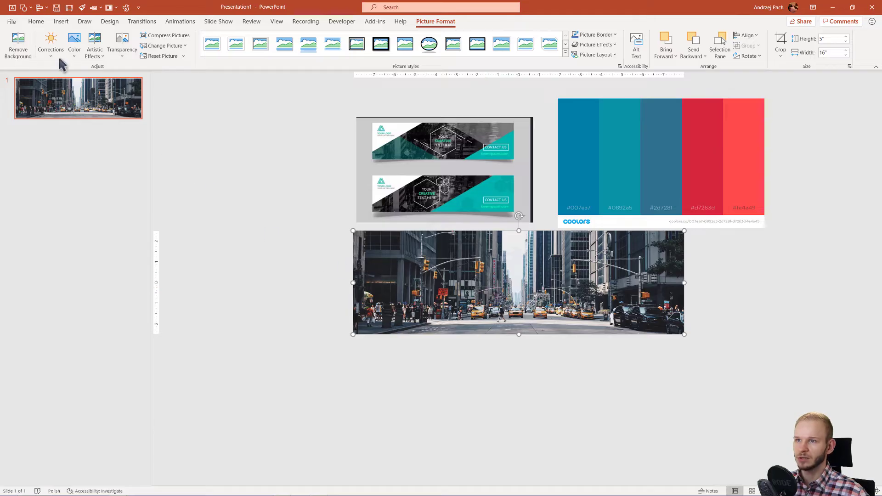
# Set the city photo to 0% saturation and apply Brightness -40%, Contrast +20%.
pyautogui.click(74, 49)
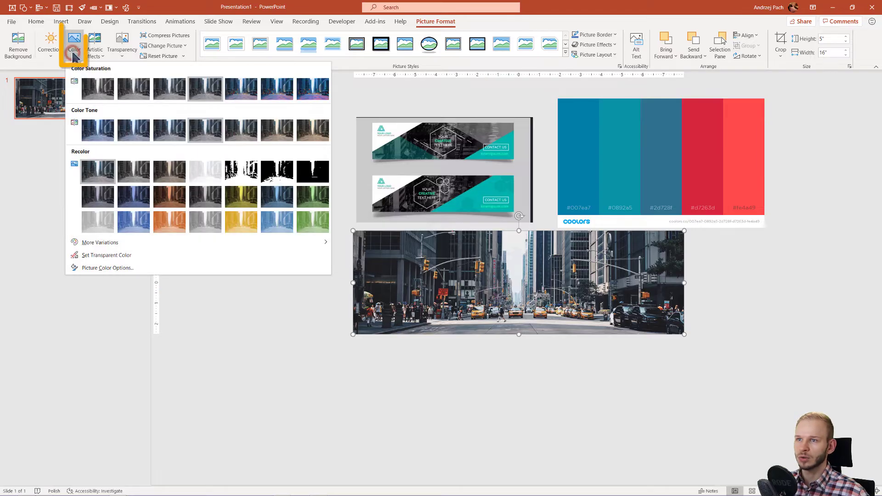
pyautogui.click(97, 90)
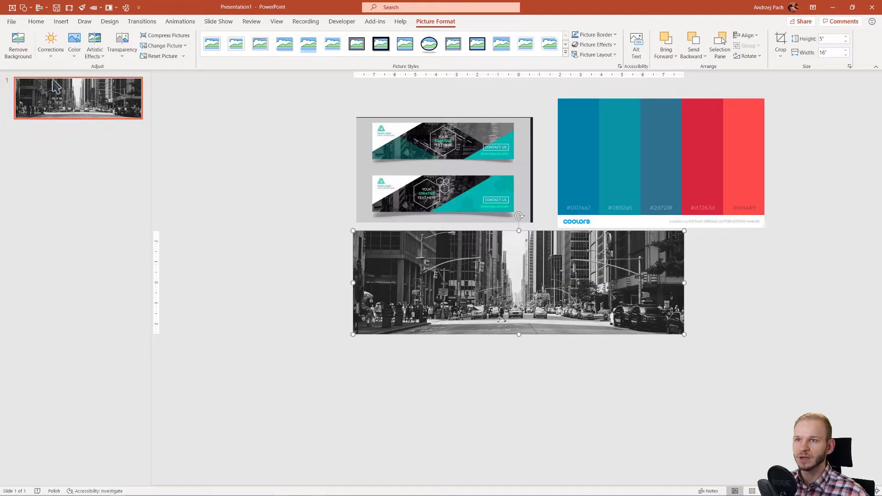
pyautogui.click(51, 55)
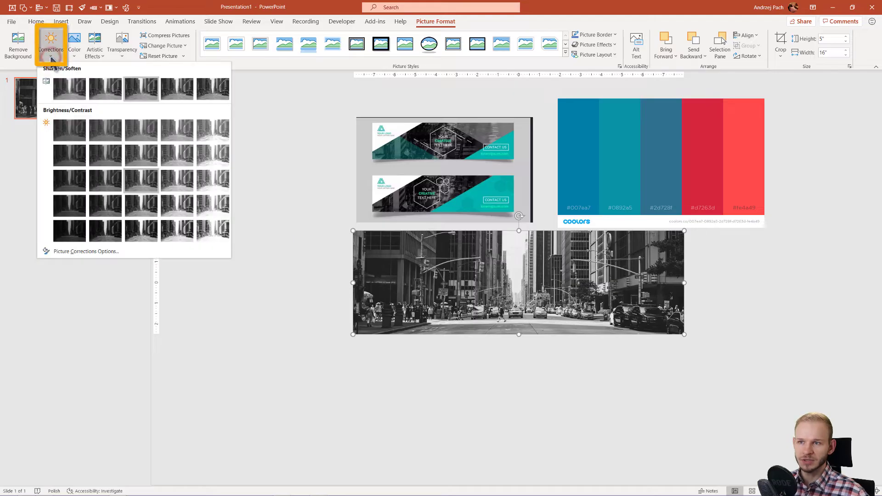
pyautogui.click(71, 207)
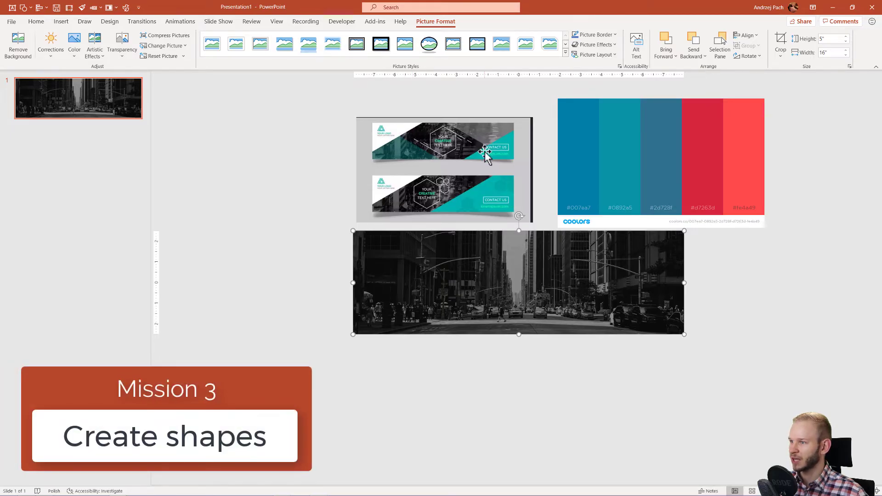
# Draw a right triangle, rotate it 90° and stretch it across the photo's top-left corner.
pyautogui.click(315, 295)
pyautogui.press('alt')
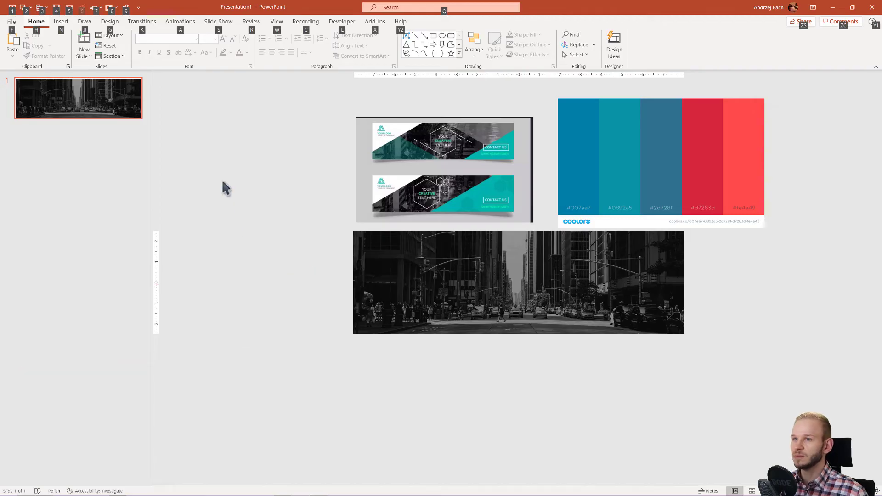
pyautogui.press('2')
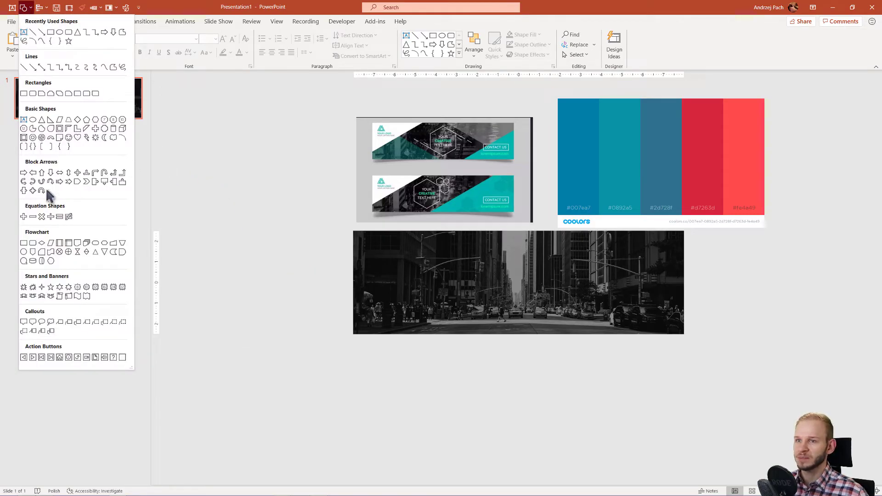
pyautogui.click(51, 121)
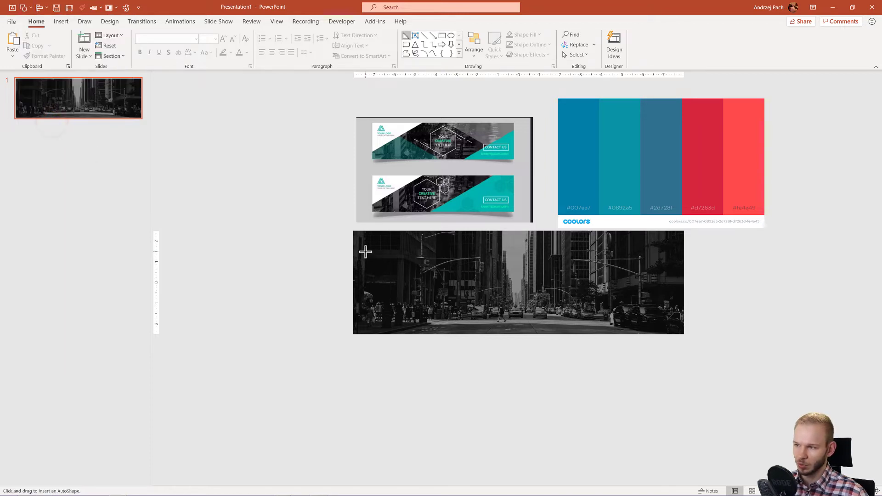
pyautogui.moveTo(365, 252); pyautogui.dragTo(467, 302)
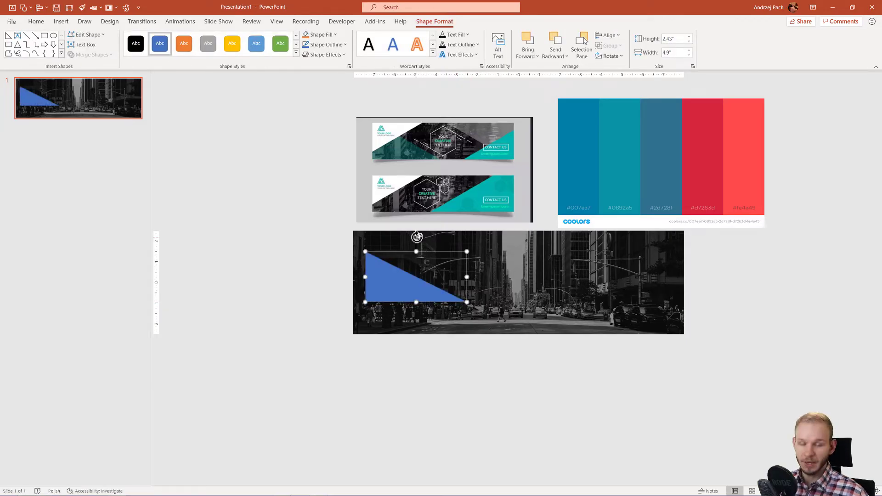
pyautogui.moveTo(417, 237); pyautogui.dragTo(381, 256)
pyautogui.moveTo(403, 332); pyautogui.dragTo(404, 335)
pyautogui.moveTo(469, 281); pyautogui.dragTo(474, 298)
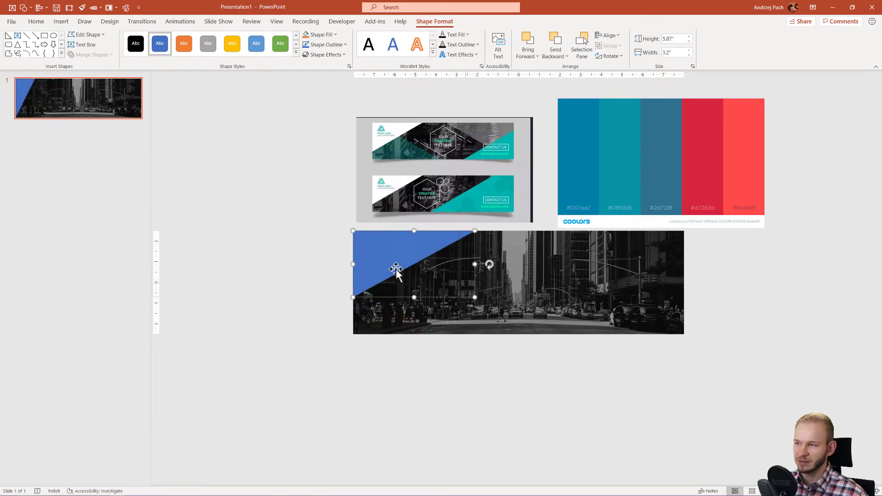
# Give the triangle a white fill and no outline.
pyautogui.click(333, 35)
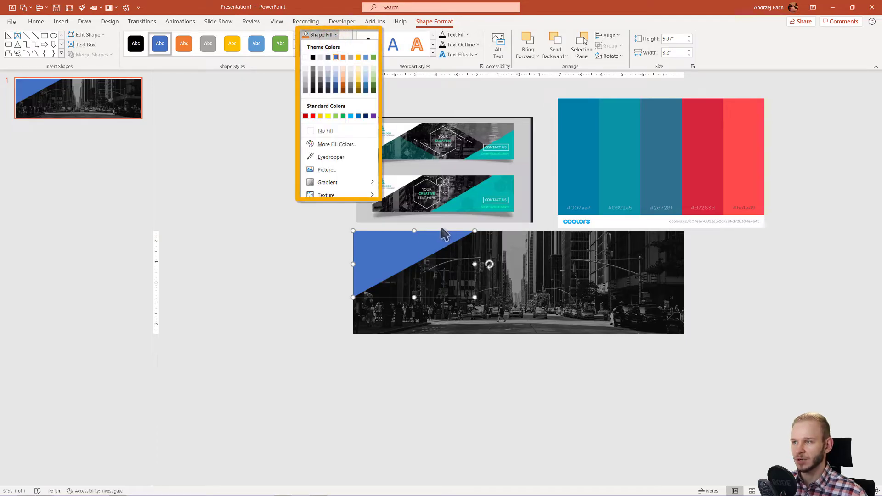
pyautogui.click(306, 58)
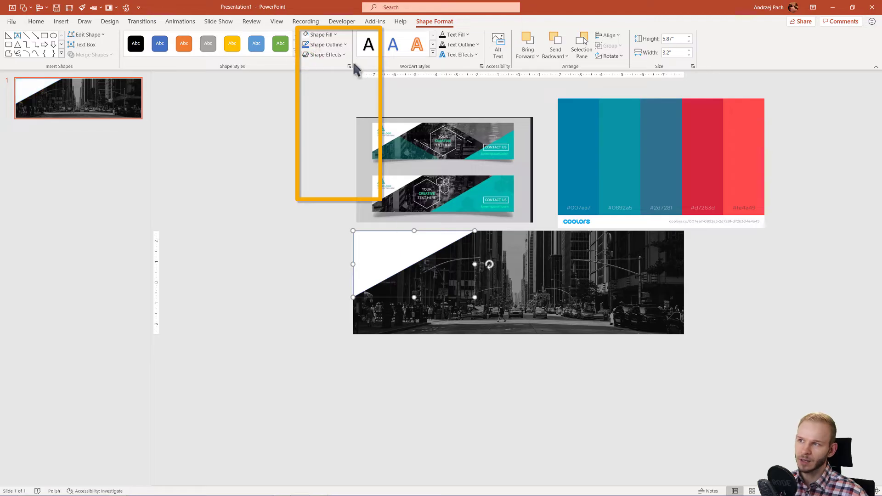
pyautogui.click(340, 45)
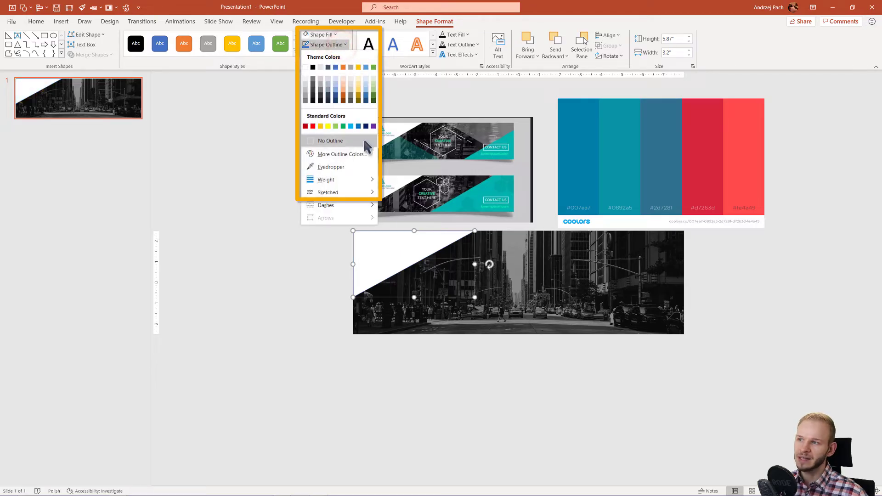
pyautogui.click(331, 141)
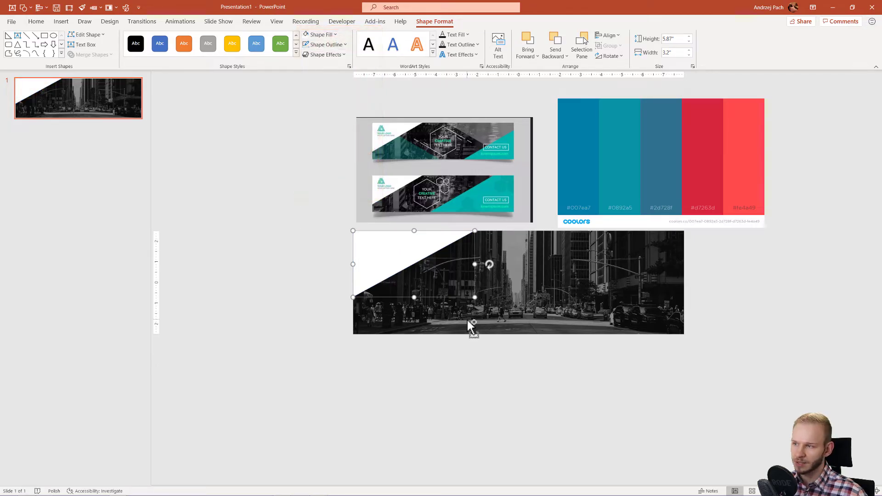
# Duplicate the white triangle, rotate the copy 180° and snap it into the photo's bottom-right corner.
pyautogui.moveTo(395, 255); pyautogui.dragTo(596, 297)
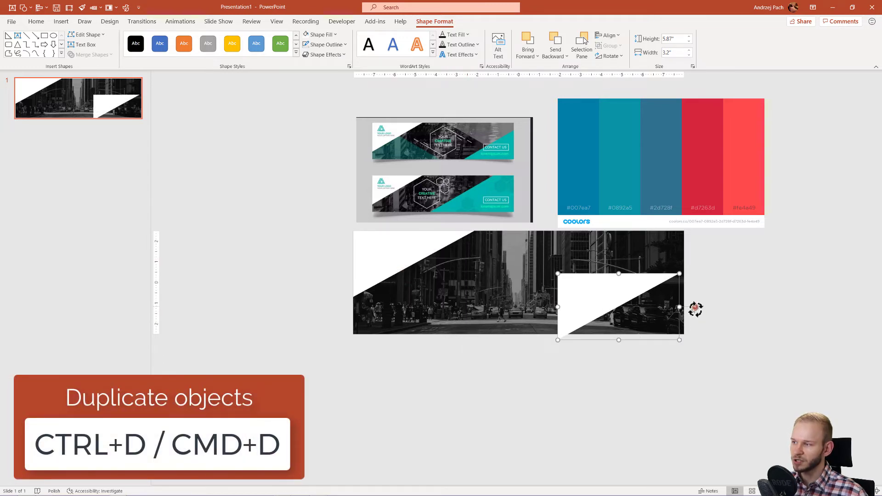
pyautogui.moveTo(694, 314); pyautogui.dragTo(542, 306)
pyautogui.moveTo(614, 319); pyautogui.dragTo(619, 314)
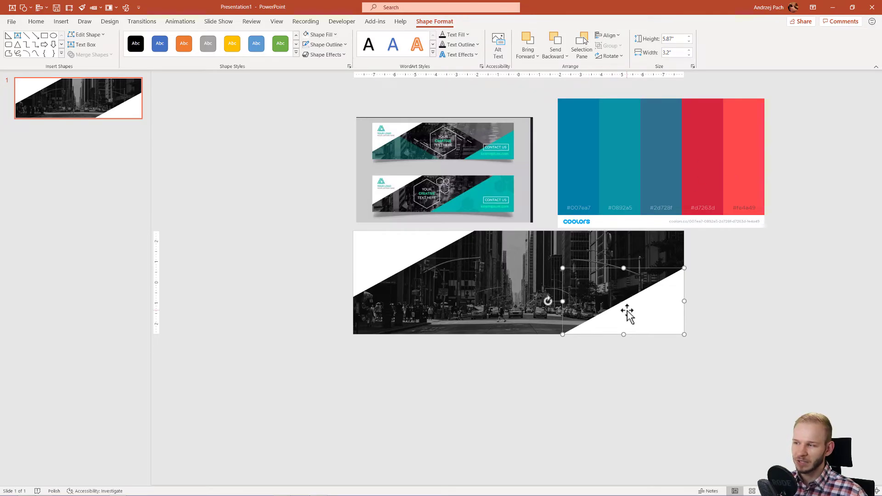
# Eyedropper the palette's light red into the bottom-right triangle, then enlarge the reference banner image.
pyautogui.click(330, 35)
pyautogui.click(350, 157)
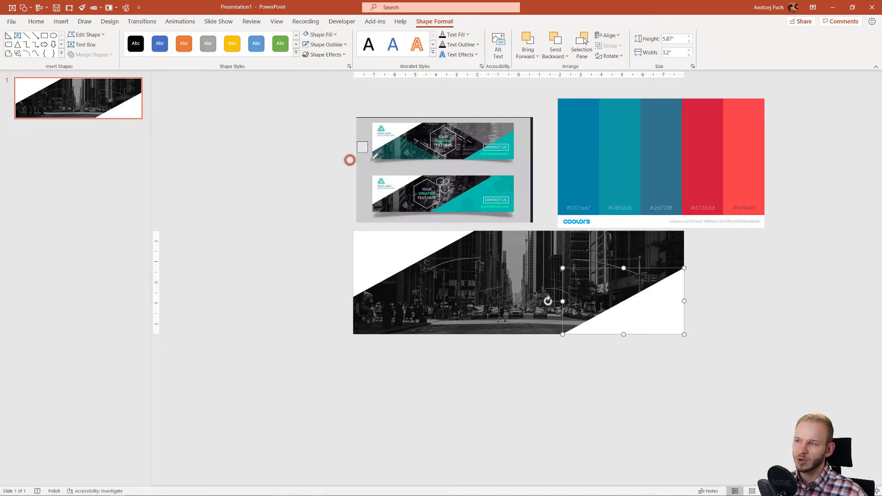
pyautogui.click(733, 151)
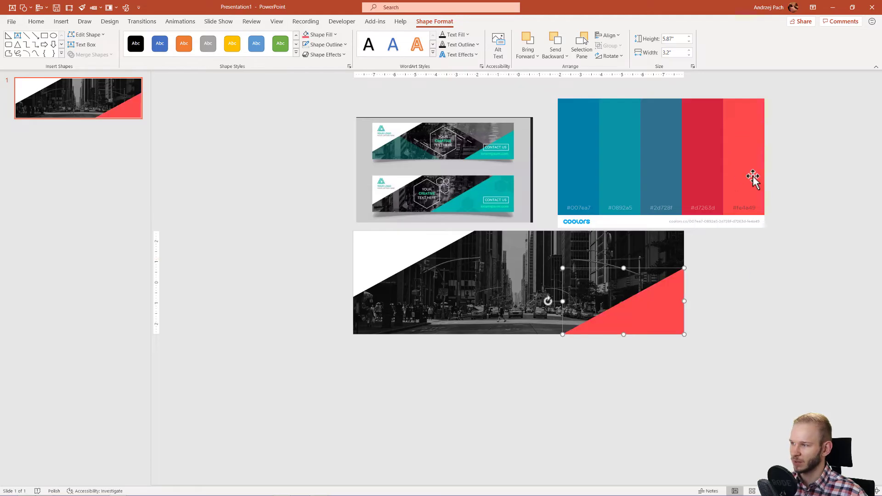
pyautogui.click(448, 169)
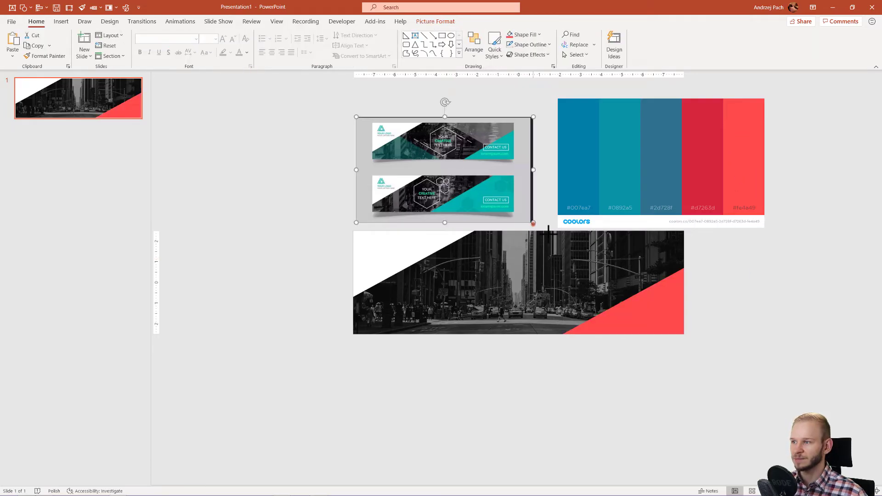
pyautogui.moveTo(532, 223); pyautogui.dragTo(794, 379)
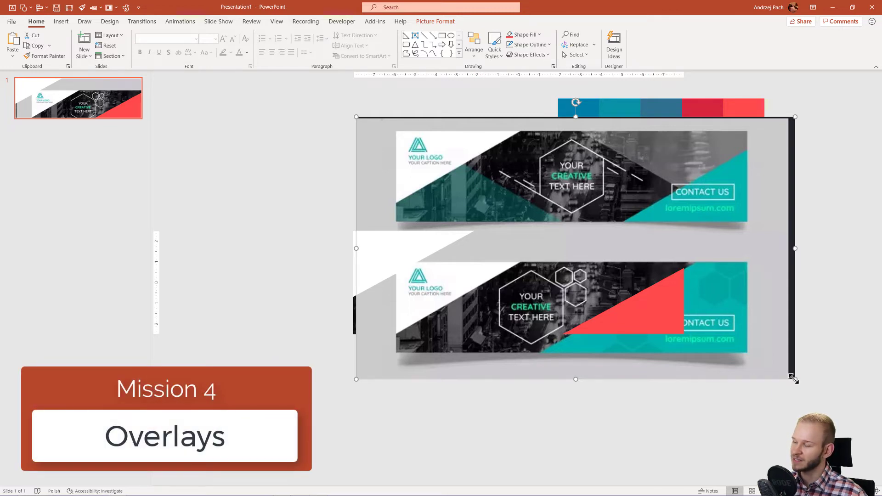
# Shrink the reference banner back above the photo and draw a rectangle over the photo's left half.
pyautogui.moveTo(793, 379); pyautogui.dragTo(478, 189)
pyautogui.moveTo(405, 144); pyautogui.dragTo(430, 156)
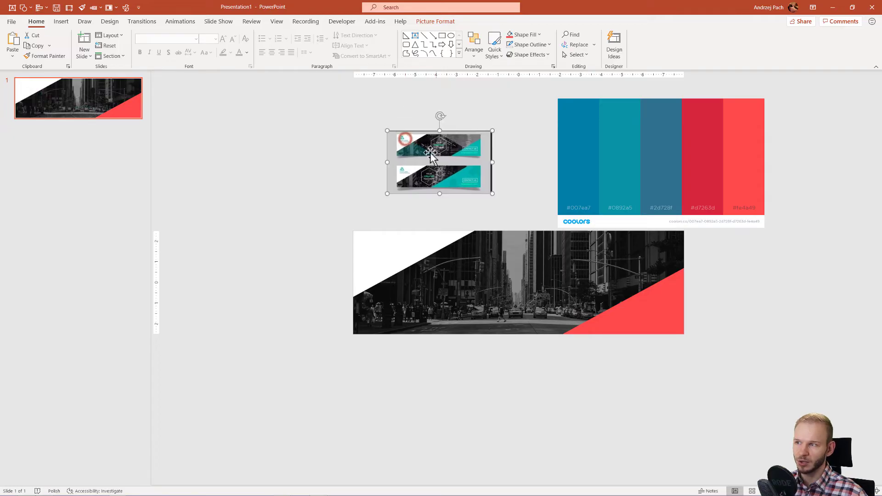
pyautogui.click(544, 354)
pyautogui.hotkey('alt', '2')
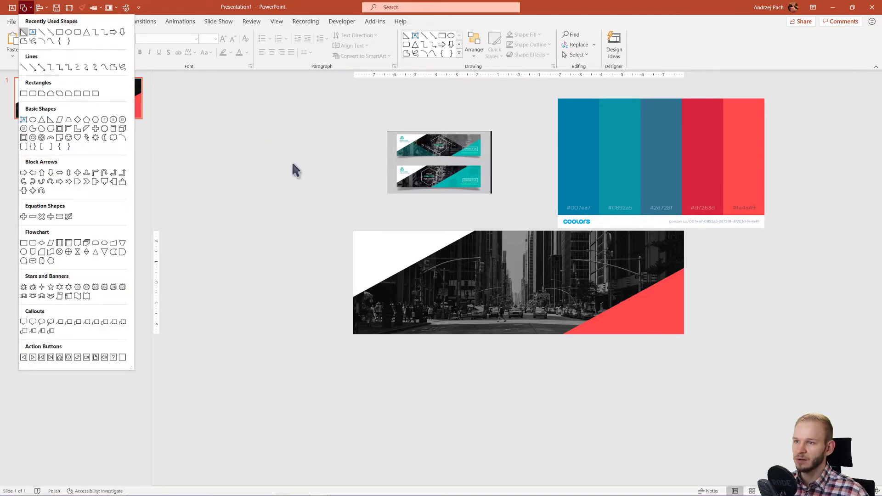
pyautogui.click(23, 94)
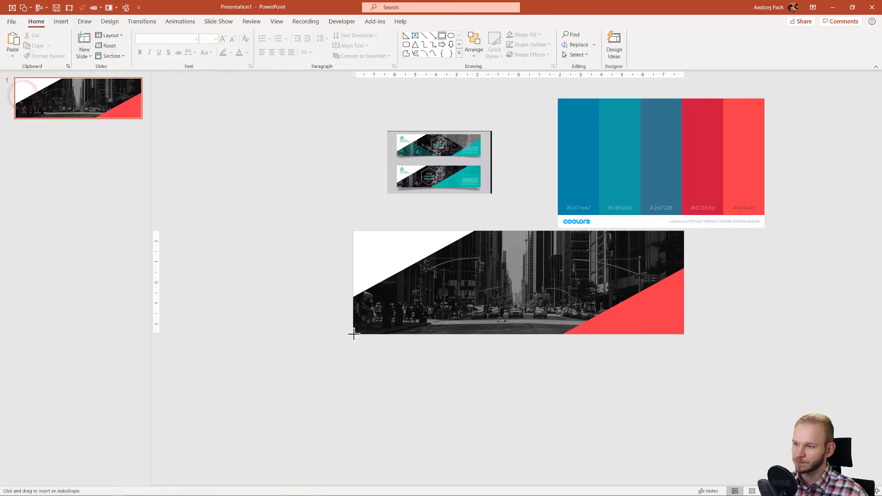
pyautogui.moveTo(353, 334); pyautogui.dragTo(523, 230)
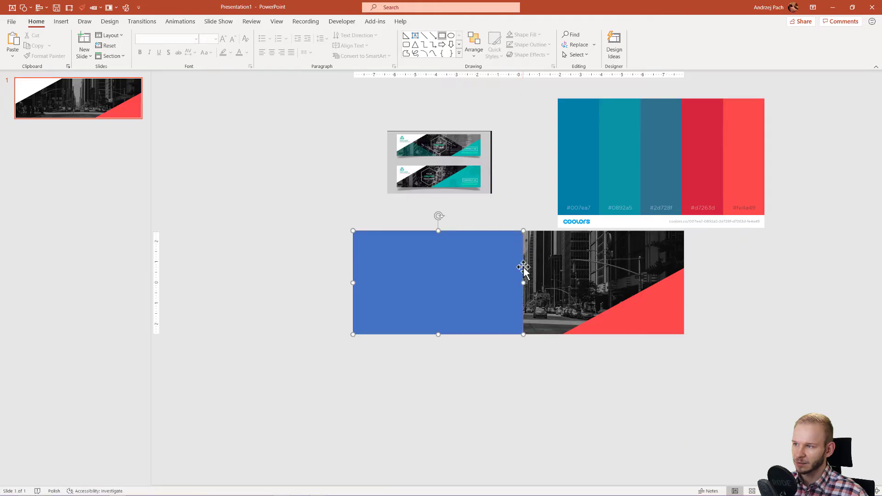
# Use Edit Points to pull the rectangle's top-right vertex down, forming a bottom-left triangle.
pyautogui.rightClick(522, 243)
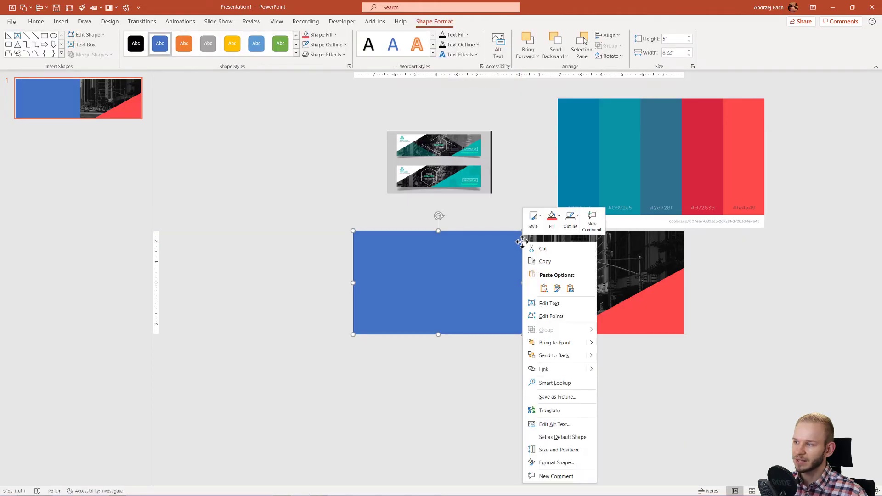
pyautogui.click(550, 316)
pyautogui.moveTo(523, 231); pyautogui.dragTo(524, 335)
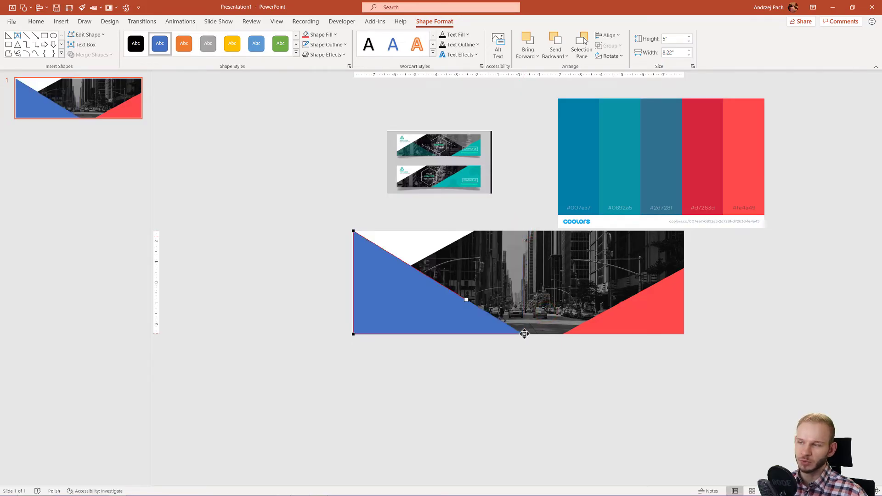
pyautogui.click(516, 373)
# Fill the new triangle with the recently used light red.
pyautogui.click(443, 316)
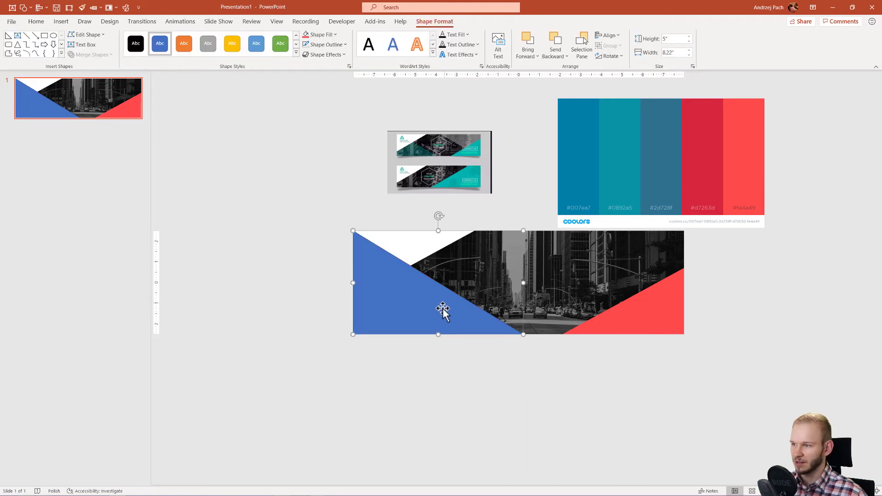
pyautogui.click(345, 44)
pyautogui.click(308, 44)
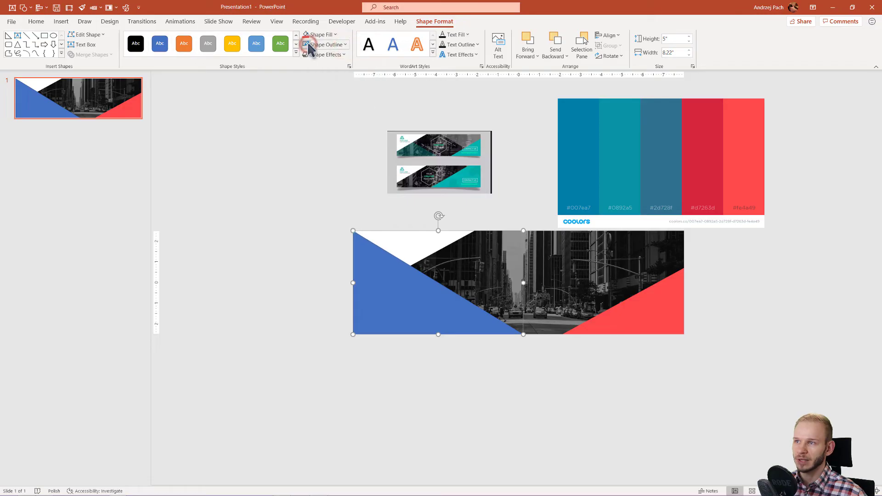
pyautogui.click(324, 34)
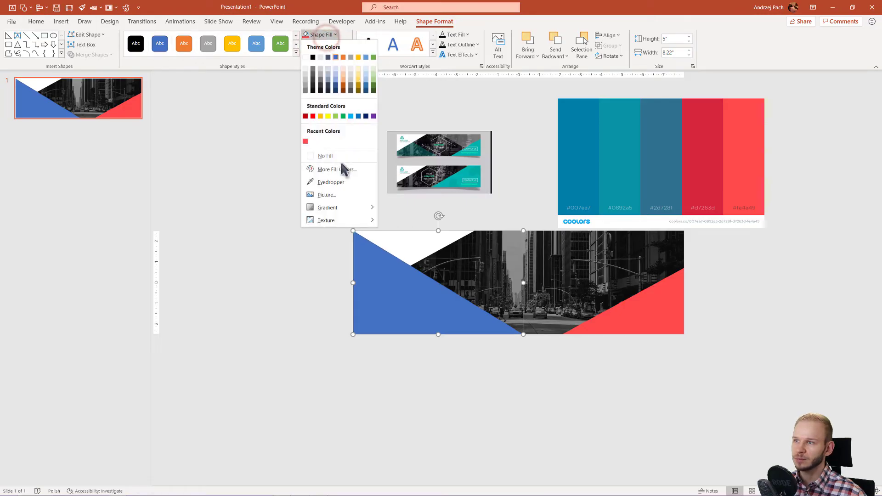
pyautogui.click(306, 142)
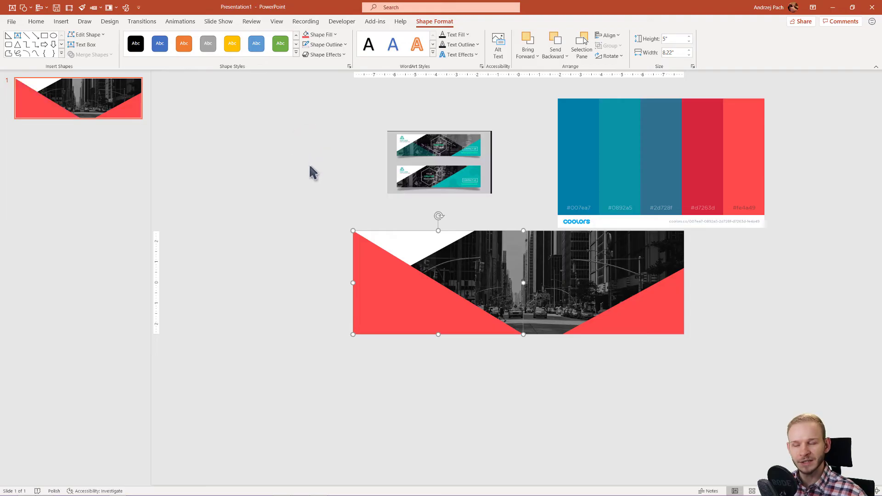
# Delete the Coolors palette image and set the left red triangle's transparency to 26%.
pyautogui.rightClick(432, 291)
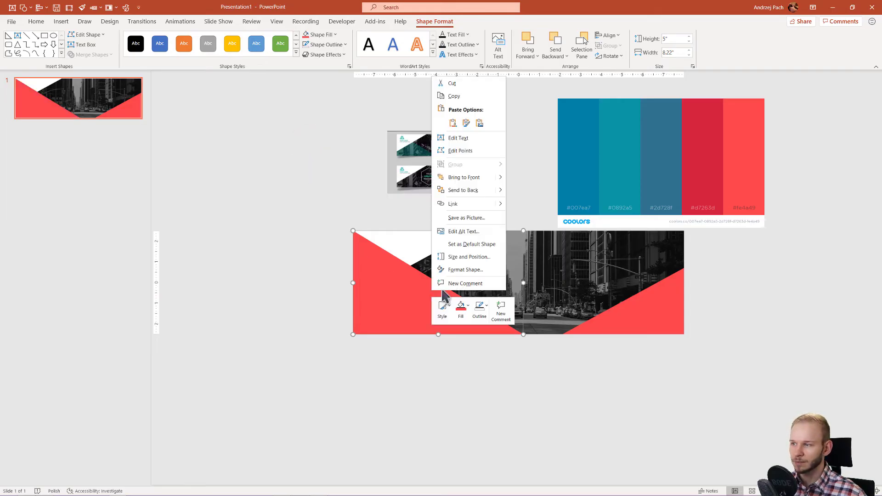
pyautogui.click(469, 270)
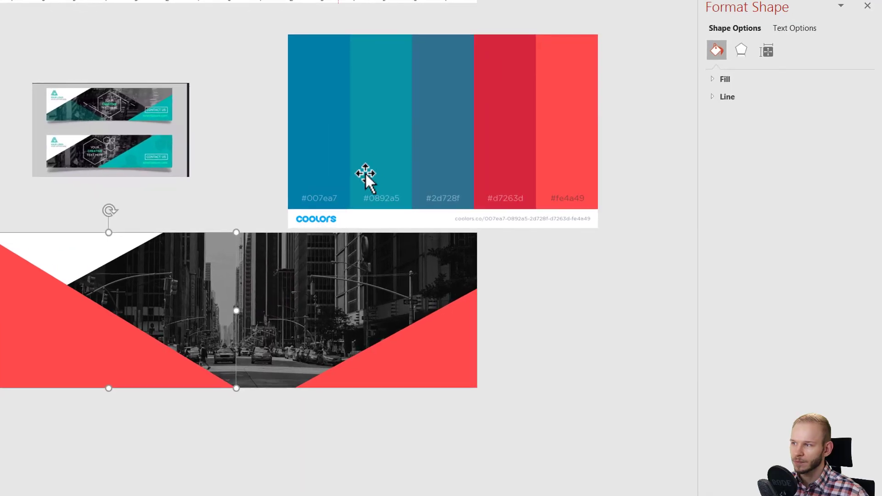
pyautogui.click(436, 173)
pyautogui.press('Delete')
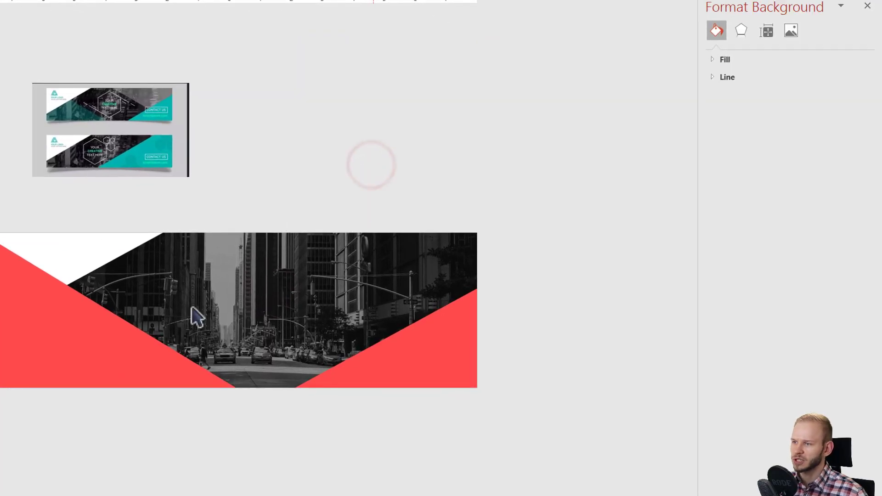
pyautogui.click(126, 343)
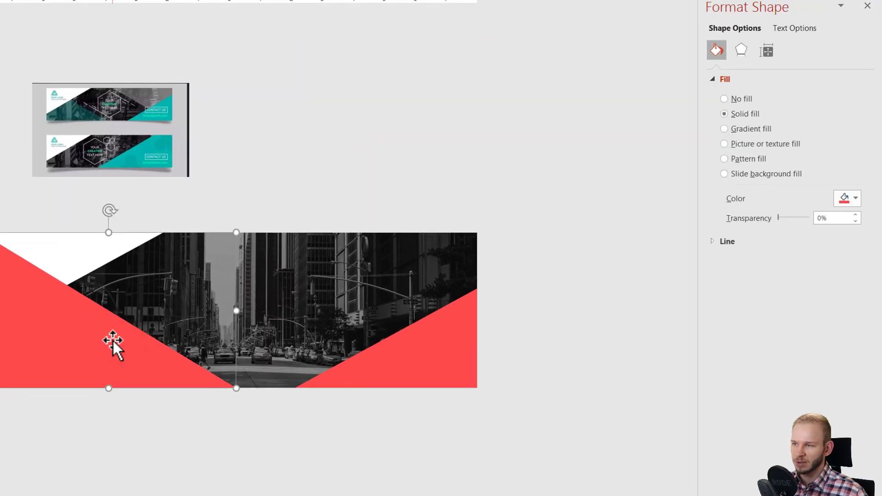
pyautogui.moveTo(778, 217); pyautogui.dragTo(791, 213)
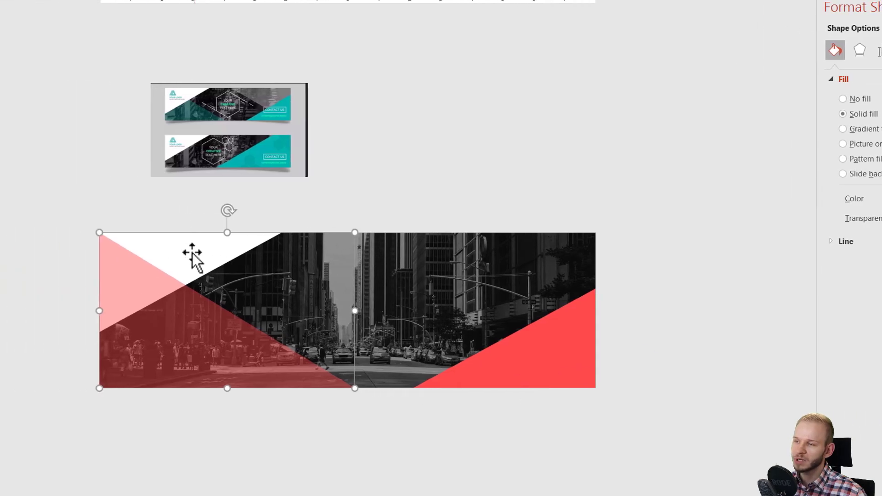
# Bring the top-left white triangle in front of the red triangle.
pyautogui.click(280, 248)
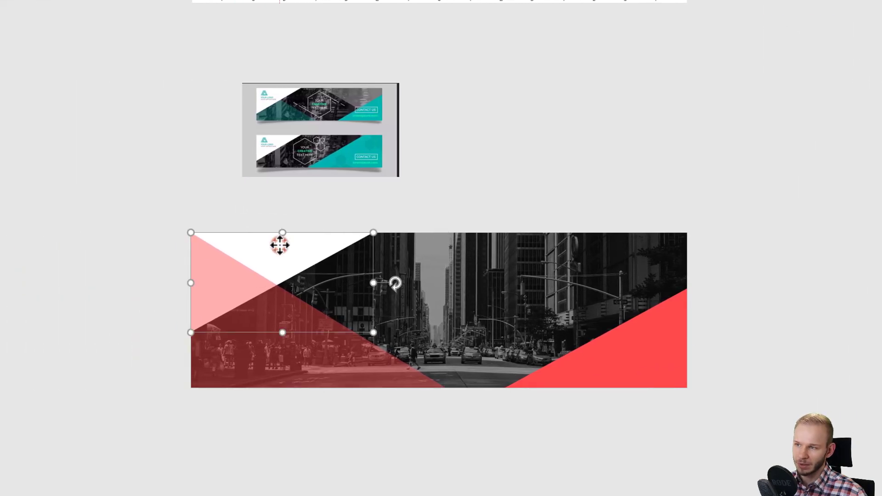
pyautogui.rightClick(280, 246)
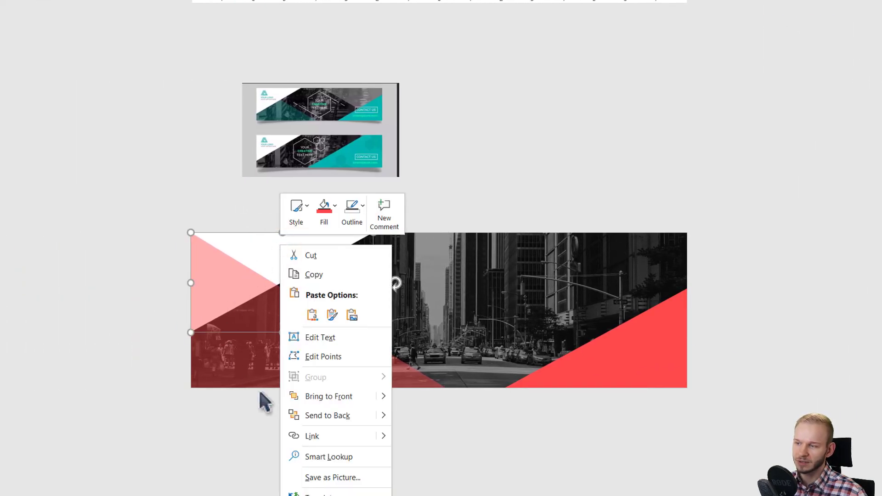
pyautogui.click(352, 398)
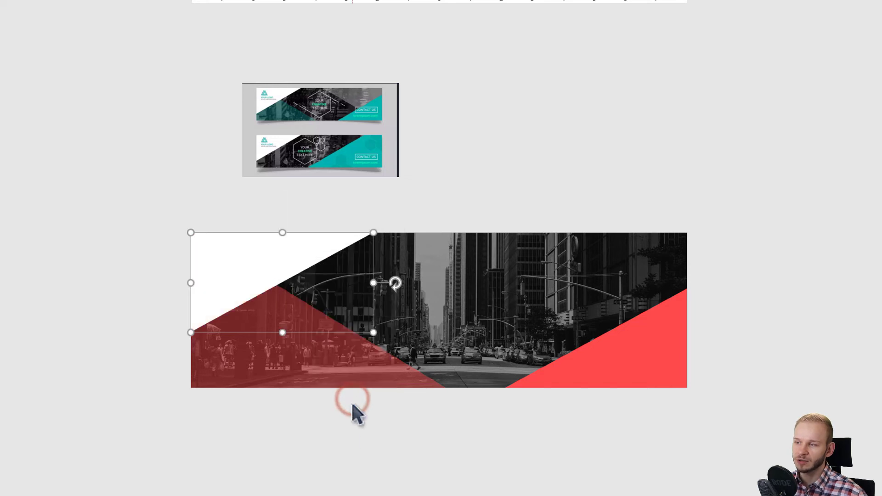
pyautogui.click(372, 432)
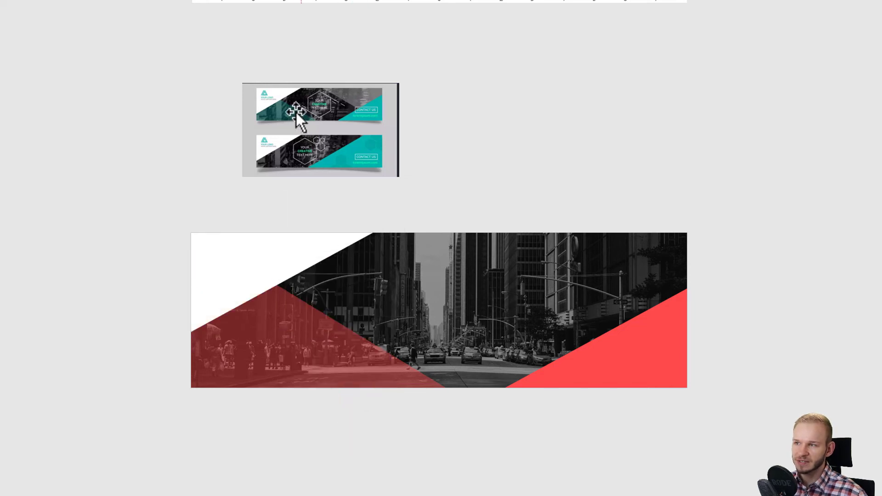
# Narrow the dark red triangle, lighten the right overlay's fill, and bring the solid red triangle forward.
pyautogui.click(338, 356)
pyautogui.moveTo(444, 310); pyautogui.dragTo(407, 311)
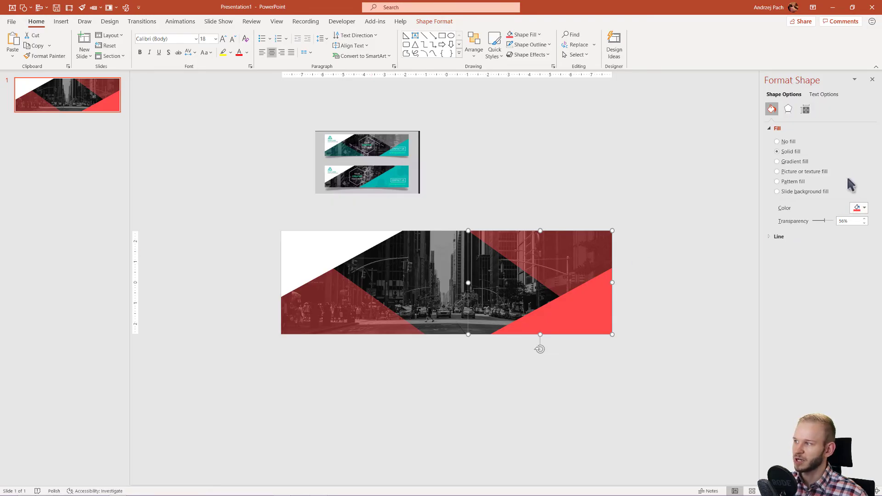
pyautogui.click(859, 209)
pyautogui.click(809, 230)
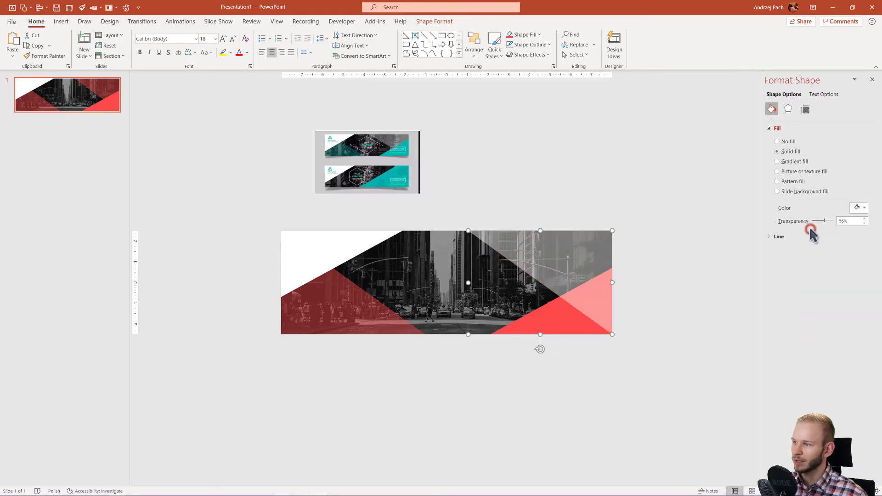
pyautogui.rightClick(552, 320)
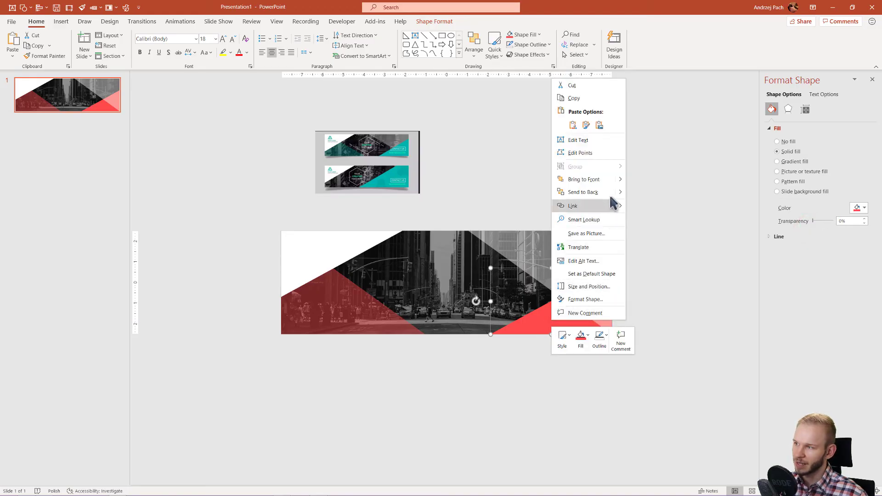
pyautogui.click(602, 180)
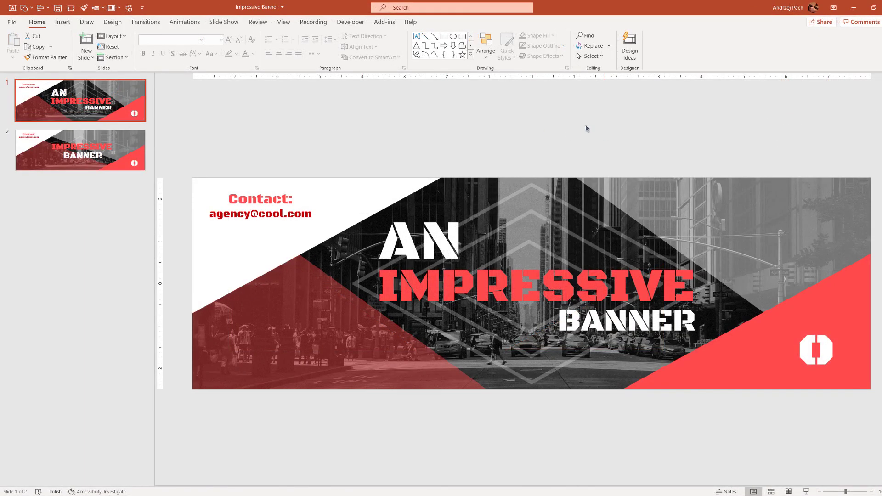
# Duplicate slide 2, stretching the white triangle to the bottom and the red triangle to the top.
pyautogui.click(88, 163)
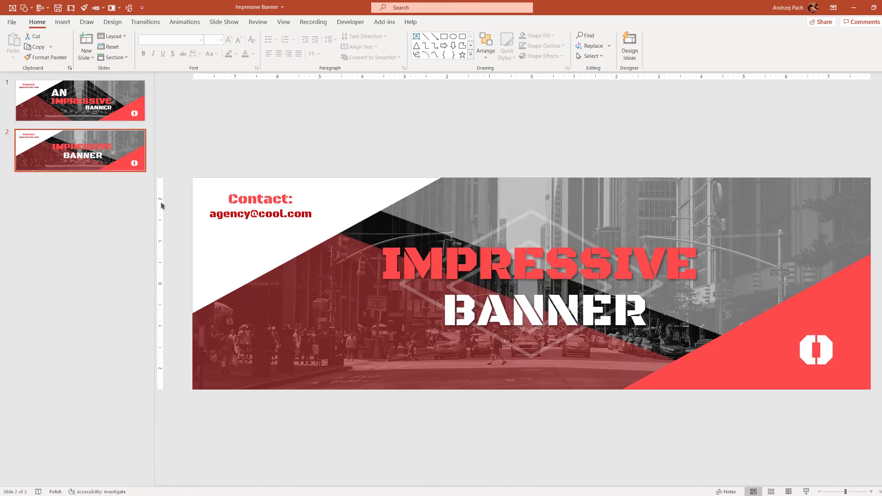
pyautogui.hotkey('ctrl', 'd')
pyautogui.click(299, 317)
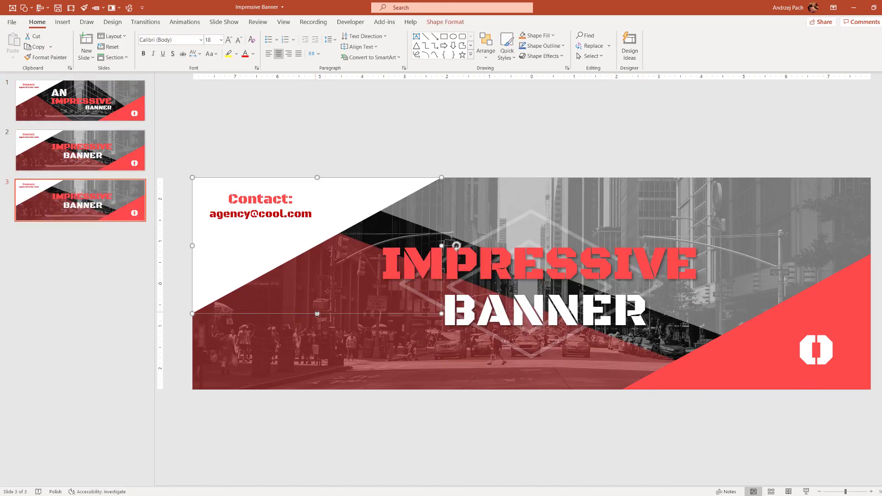
pyautogui.moveTo(317, 314); pyautogui.dragTo(317, 389)
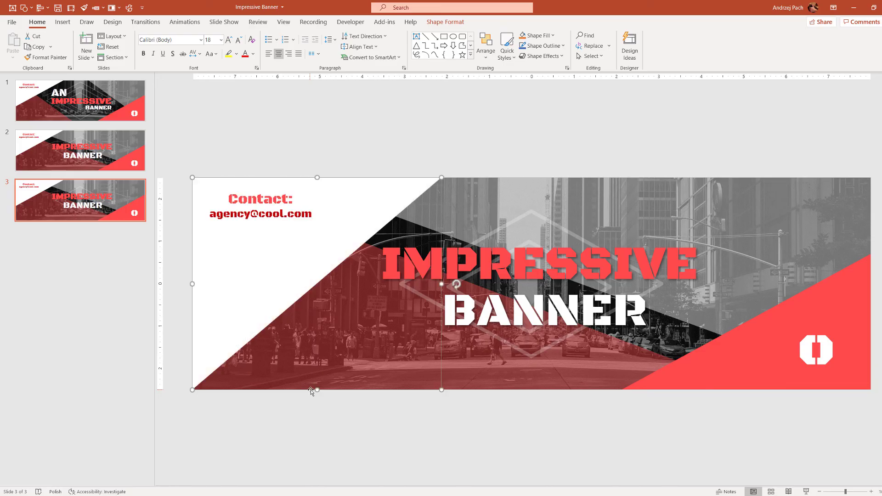
pyautogui.click(718, 375)
pyautogui.moveTo(748, 254); pyautogui.dragTo(723, 178)
# Shrink the translucent red overlay down to a thin sliver at the left.
pyautogui.click(506, 204)
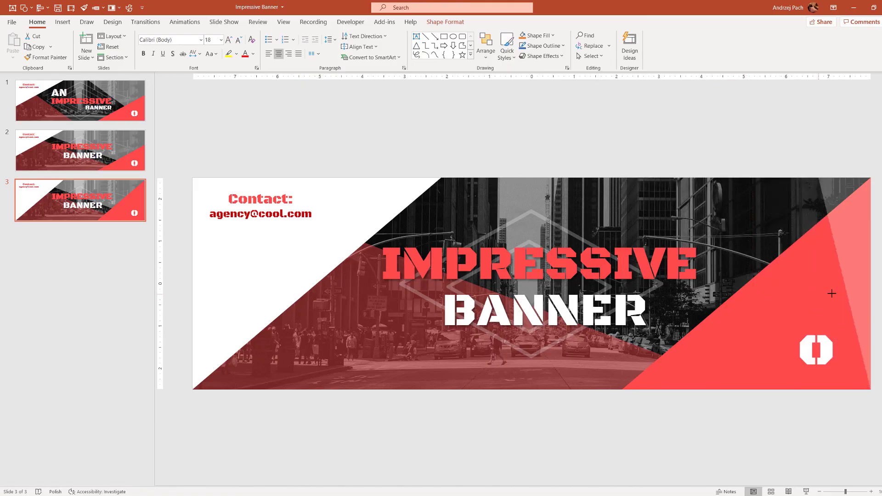
pyautogui.press('Escape')
pyautogui.click(556, 374)
pyautogui.click(637, 371)
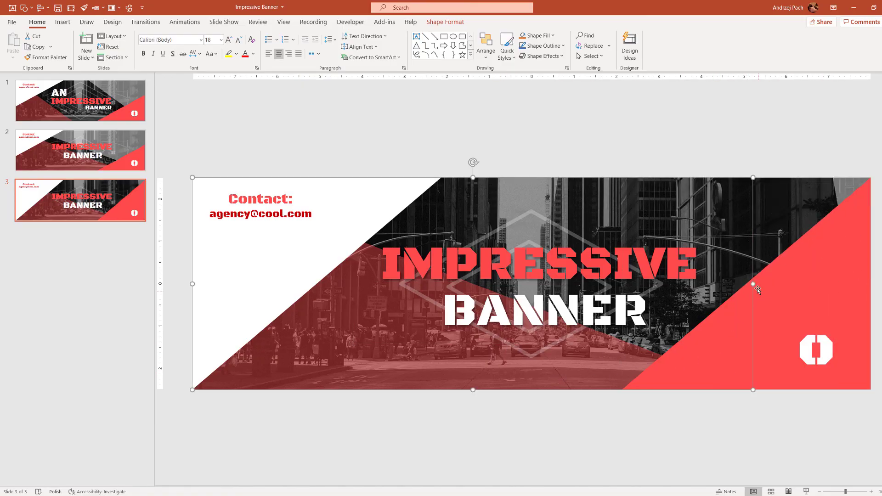
pyautogui.moveTo(752, 284); pyautogui.dragTo(223, 351)
pyautogui.click(339, 460)
# Move BANNER to the lower left and IMPRESSIVE to the upper right.
pyautogui.click(518, 317)
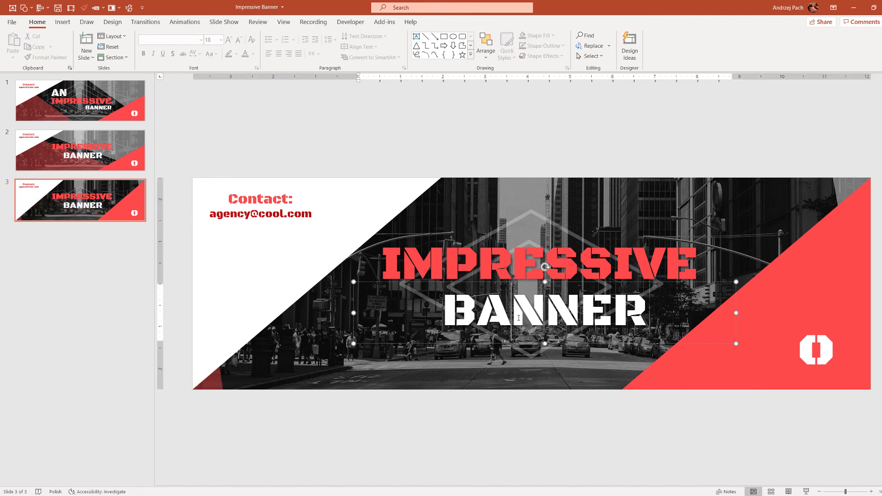
pyautogui.moveTo(497, 344); pyautogui.dragTo(367, 369)
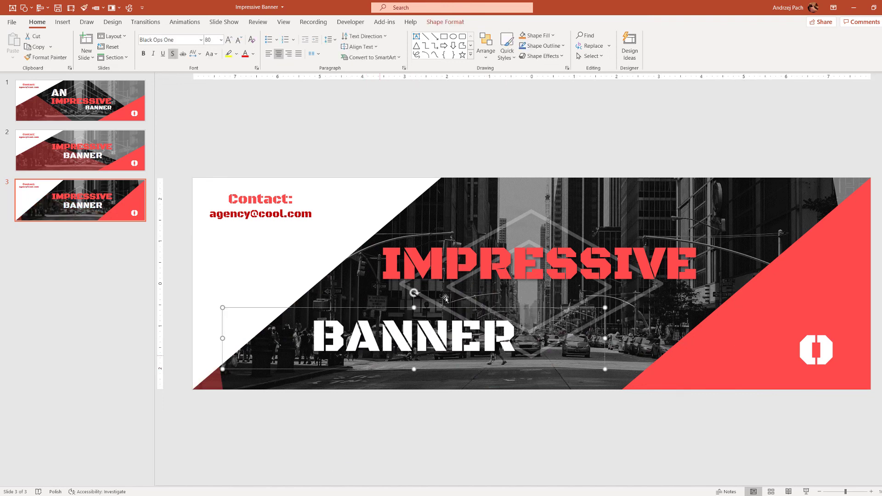
pyautogui.press('Tab')
pyautogui.moveTo(461, 296); pyautogui.dragTo(540, 253)
pyautogui.click(523, 321)
pyautogui.click(537, 409)
# Page back and forth through the slides to compare the three banner variations.
pyautogui.keyDown('ctrl'); pyautogui.scroll(-5, 553, 392); pyautogui.keyUp('ctrl')
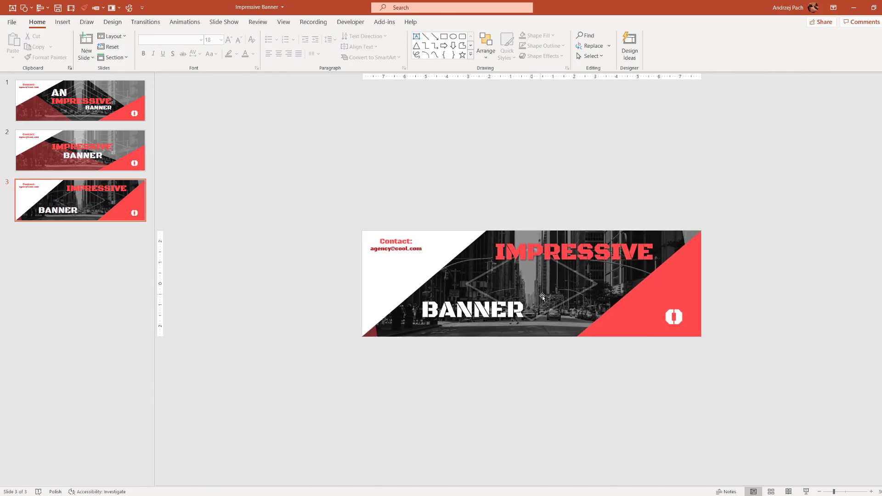
pyautogui.press('pageup')
pyautogui.press('pageup')
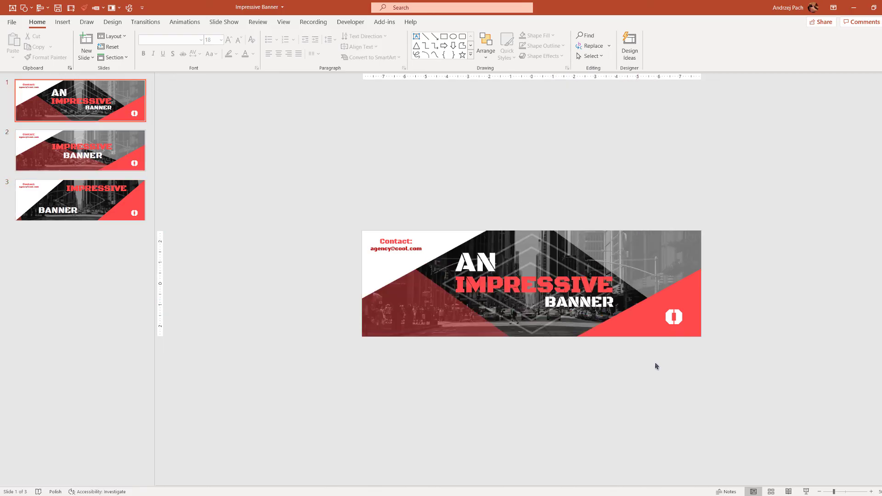
pyautogui.press('pagedown')
pyautogui.press('pagedown')
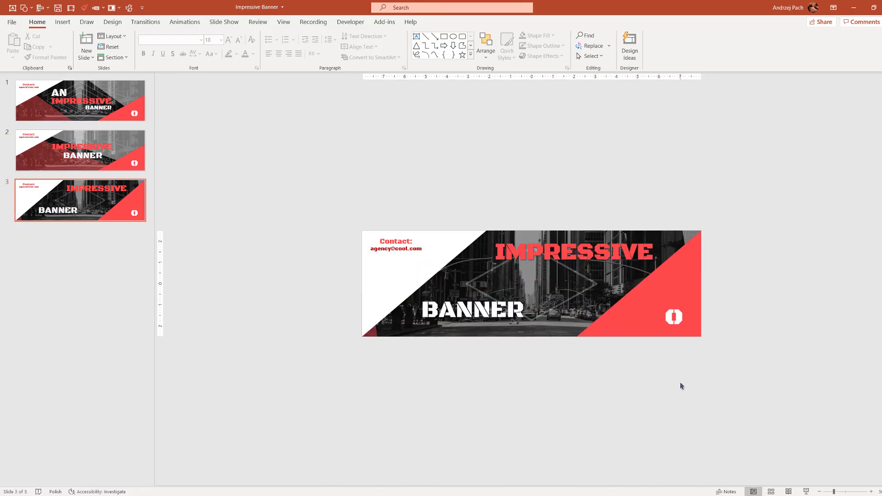